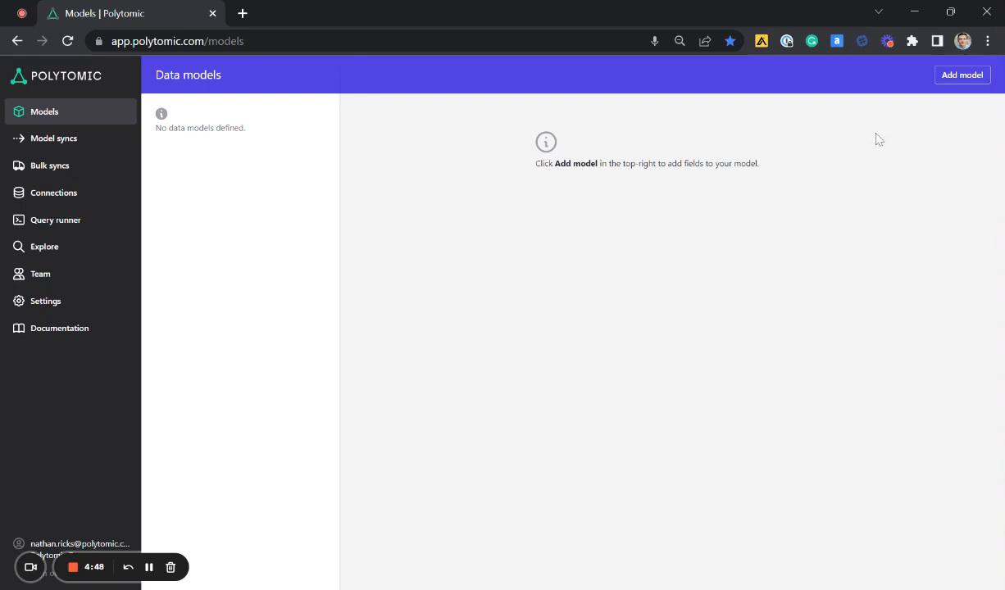
- Add a new data model that uses the Snowflake connection
left_click(964, 75)
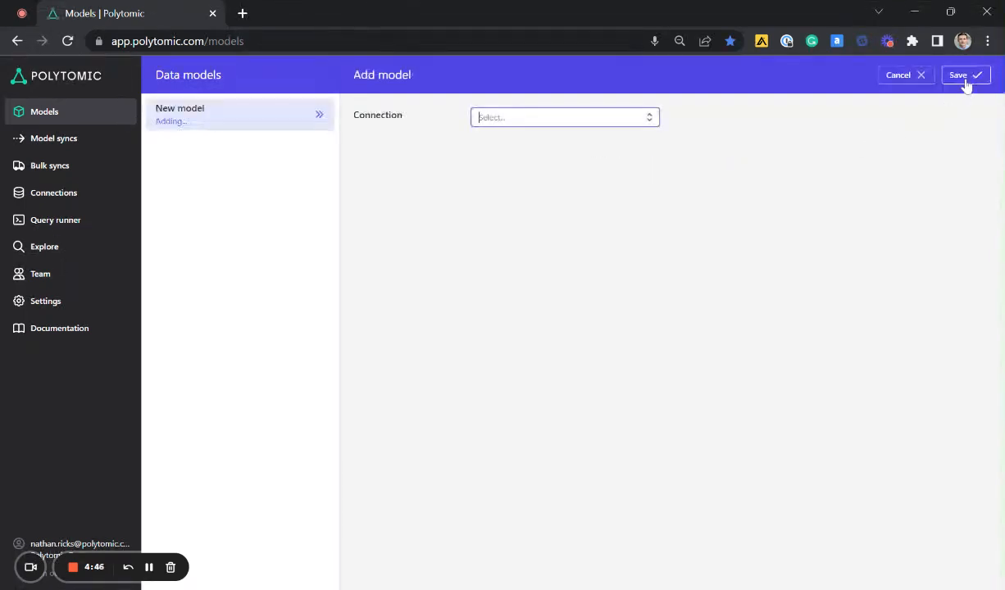
left_click(548, 121)
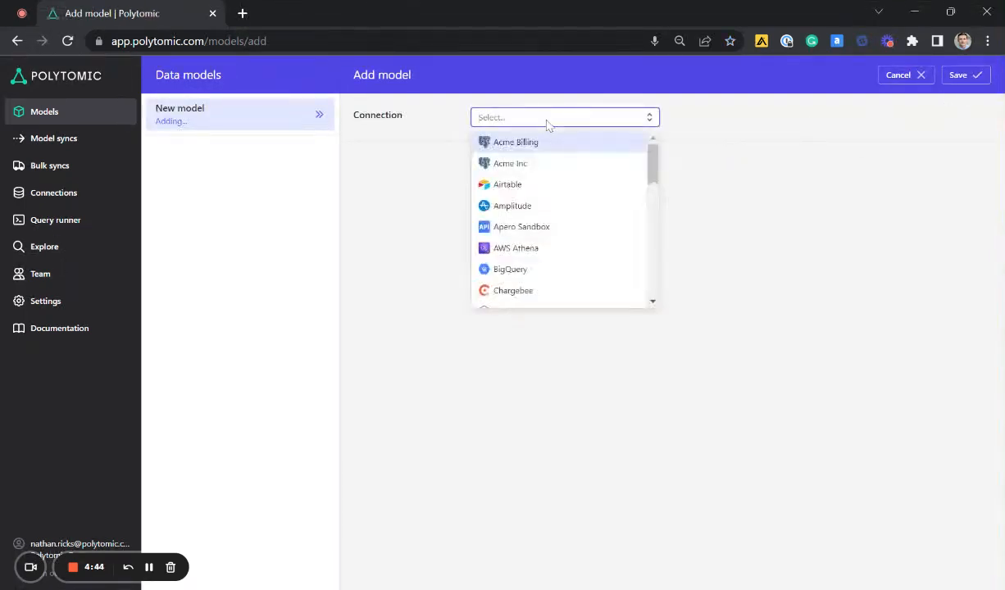
type("snow")
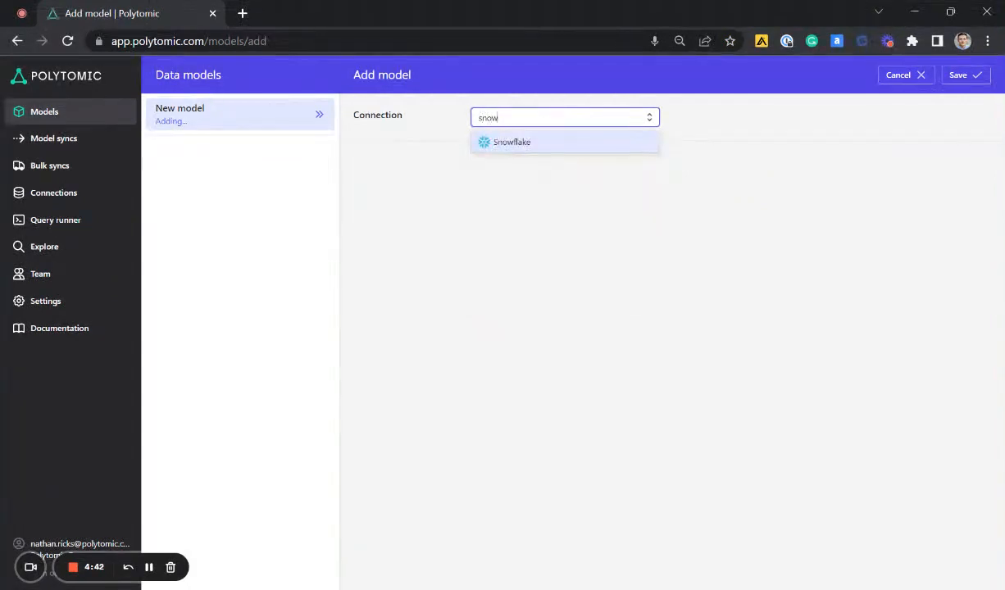
left_click(525, 142)
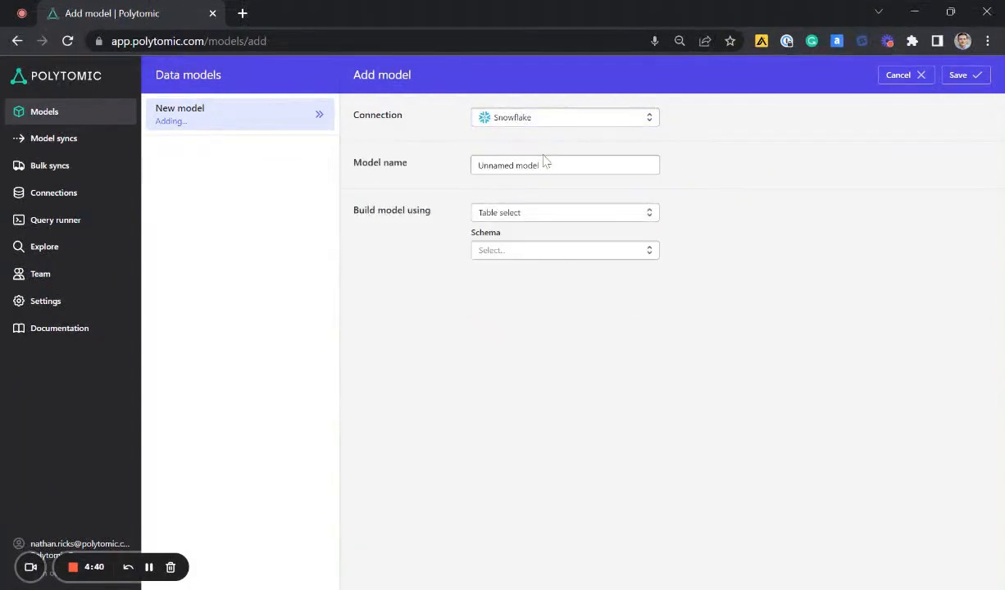
- Name the new model Salesforce Contacts
left_click(535, 164)
key("ctrl+a")
type("S")
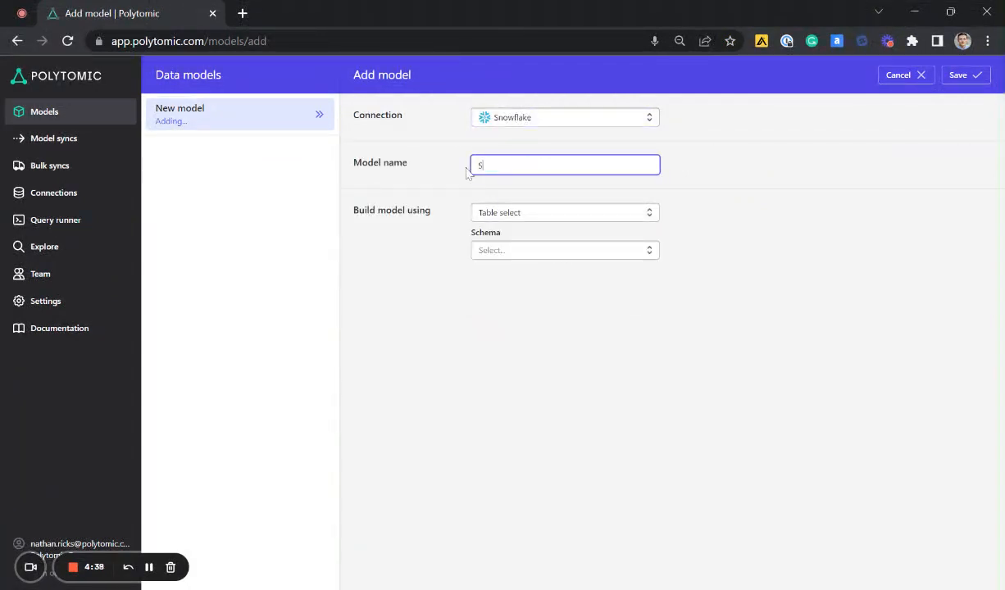
type("alesforce Contacts")
left_click(729, 195)
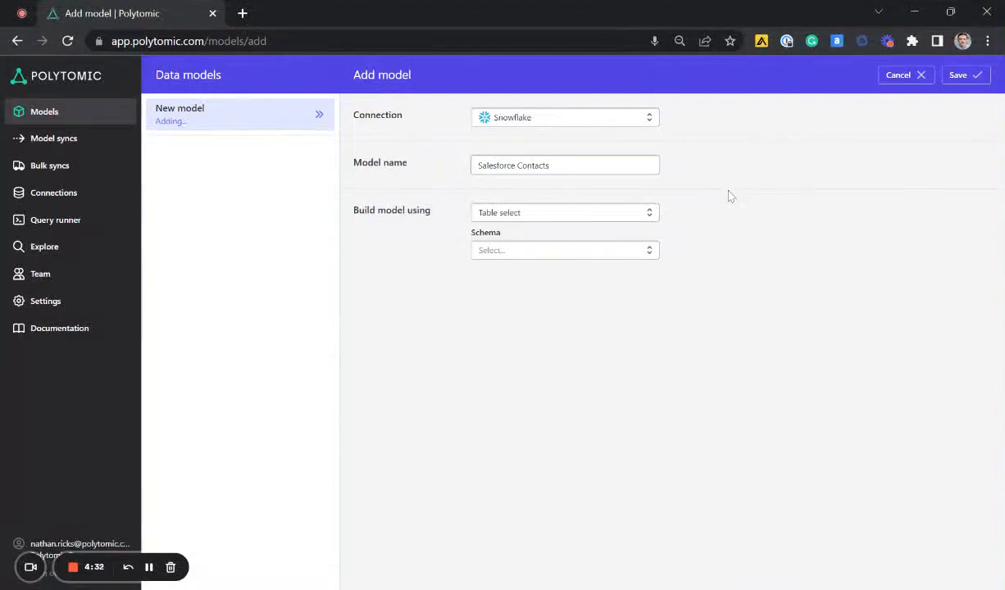
- Keep Table select as the build method and choose the CONTACTS table from the SALESFORCE schema
left_click(609, 216)
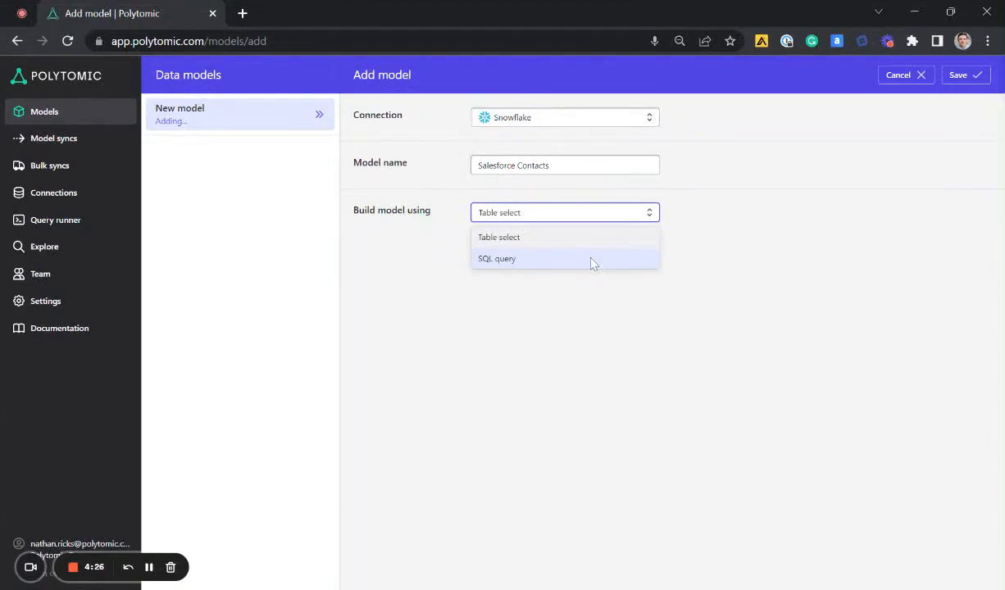
left_click(740, 227)
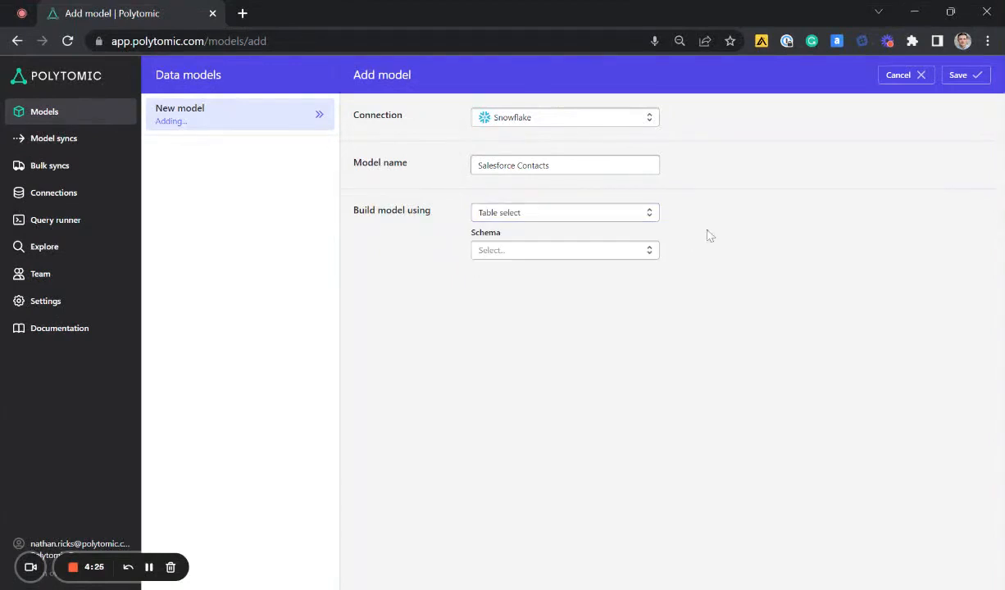
left_click(564, 255)
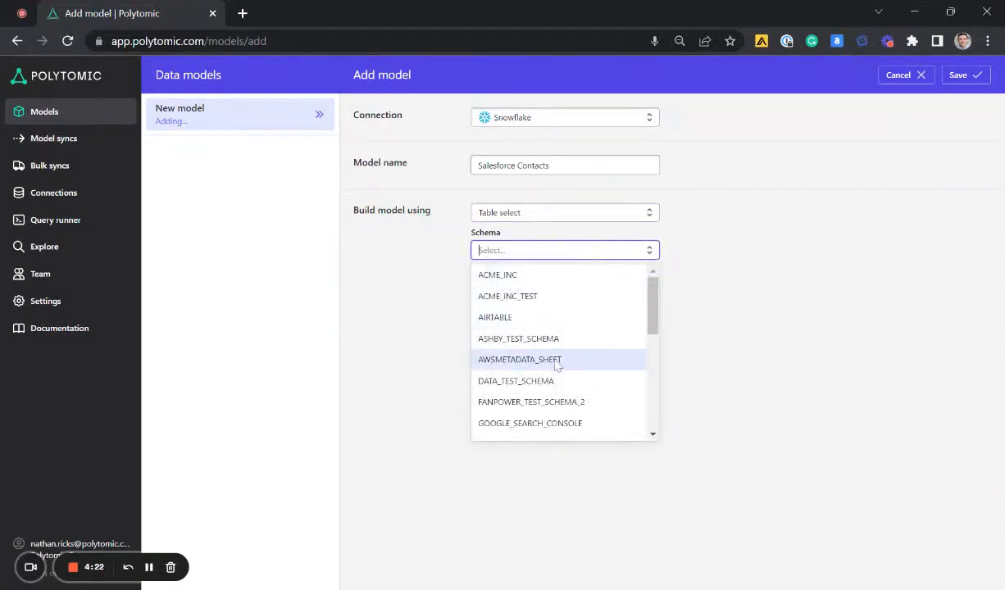
scroll(554, 362, "down", 3)
scroll(555, 366, "down", 1)
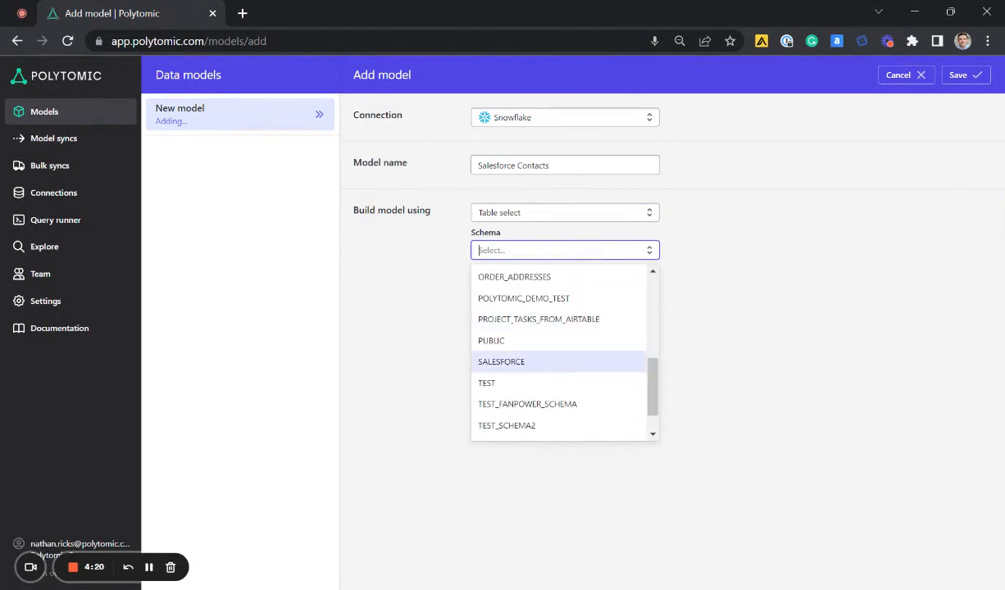
left_click(524, 361)
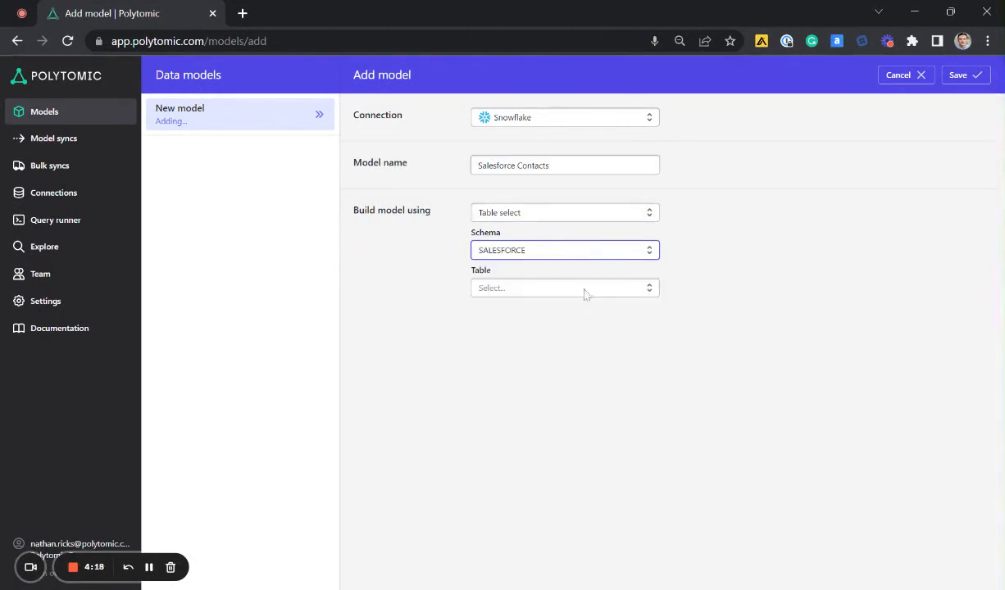
left_click(584, 292)
type("c")
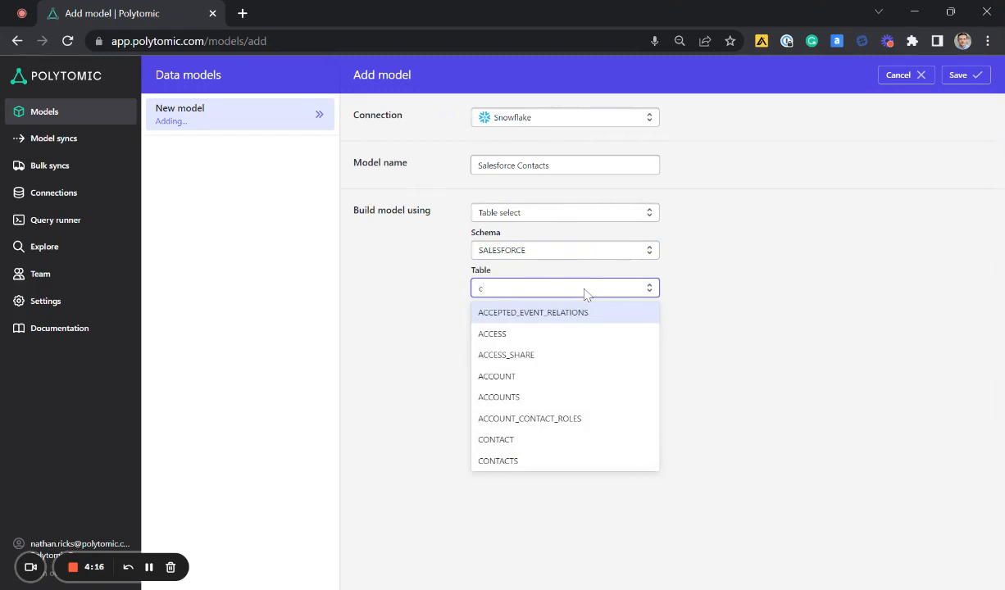
left_click(539, 462)
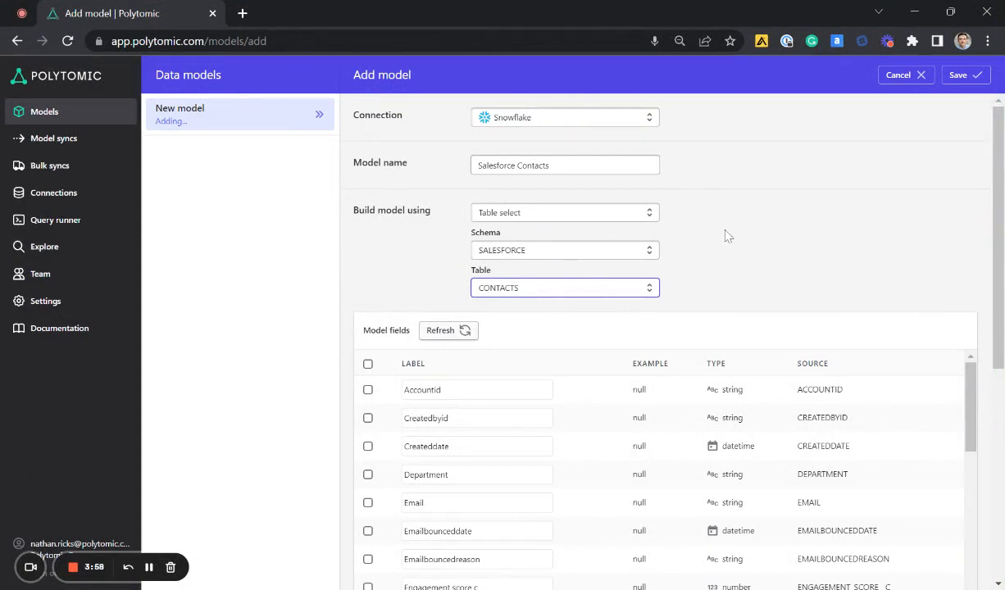
scroll(728, 240, "down", 1)
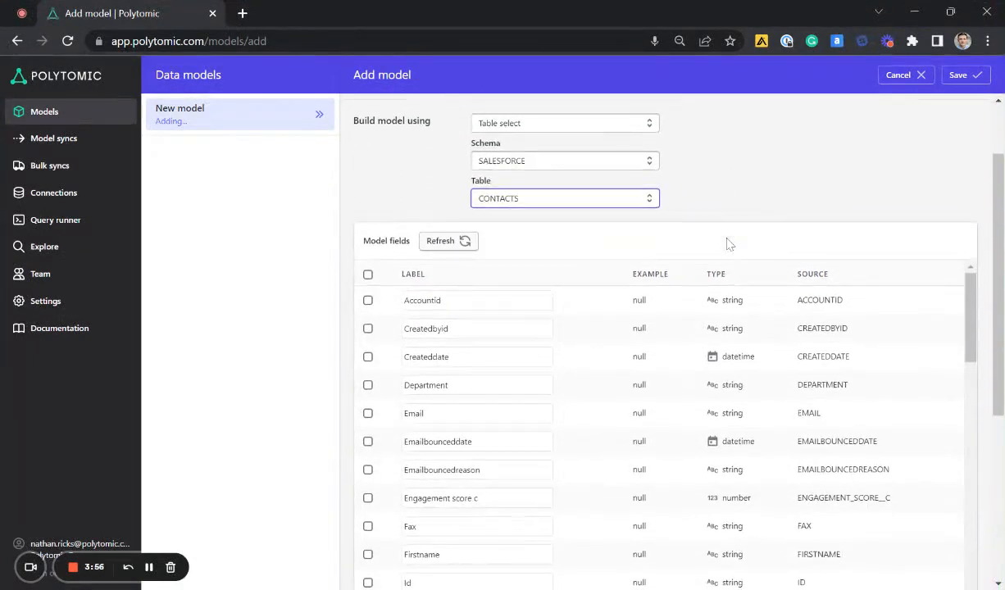
left_click(368, 275)
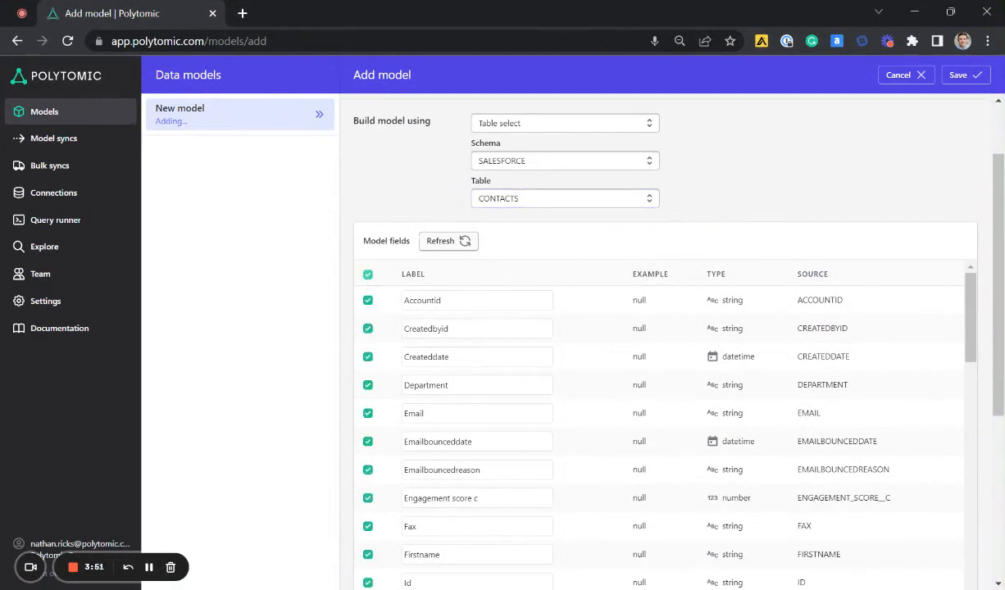
left_click(368, 276)
- Include only the Email, Firstname and Phone fields in the model and save it
scroll(711, 235, "down", 2)
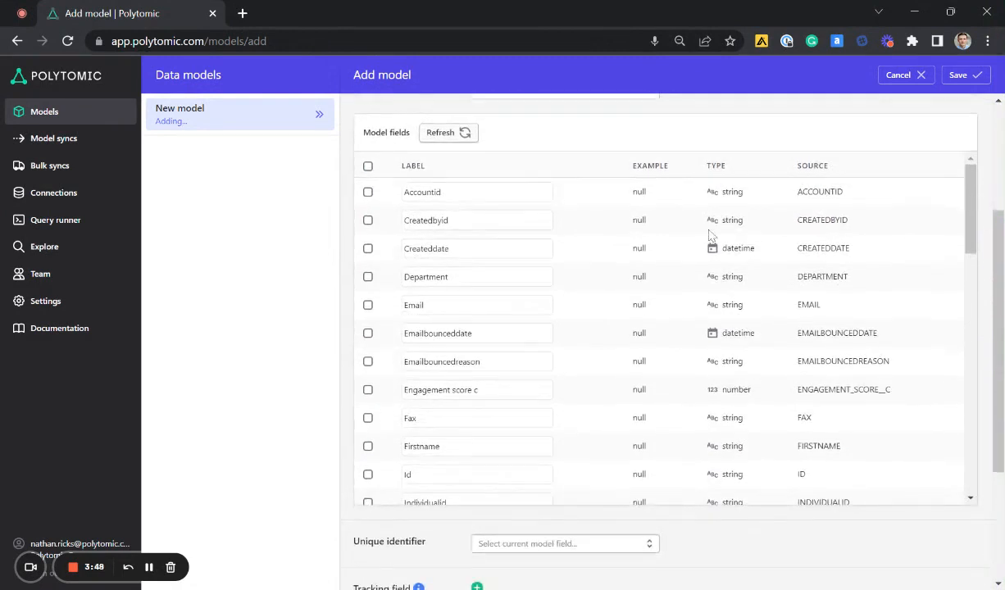
scroll(600, 305, "down", 1)
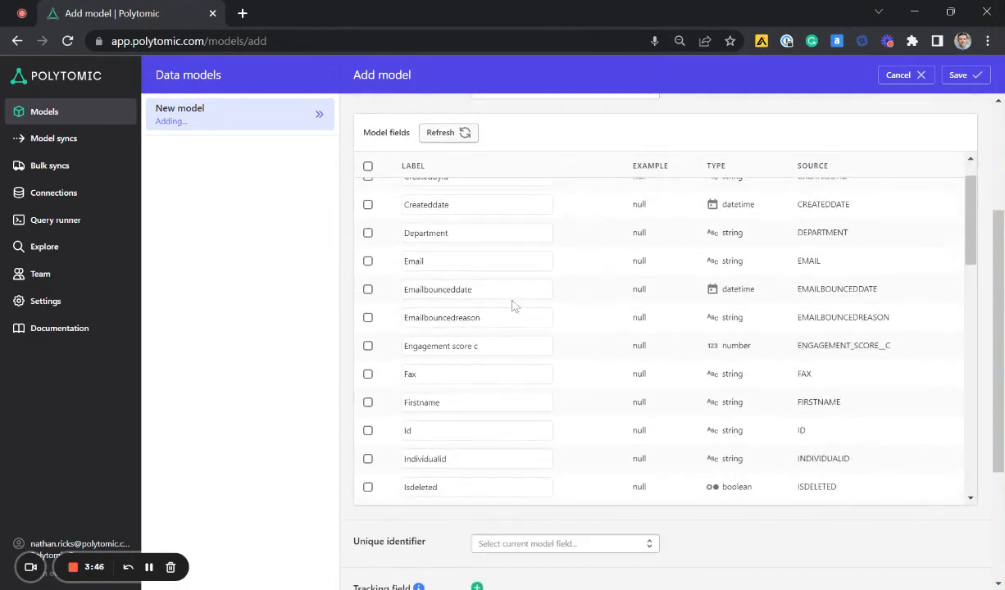
left_click(368, 264)
left_click(368, 403)
scroll(636, 373, "down", 3)
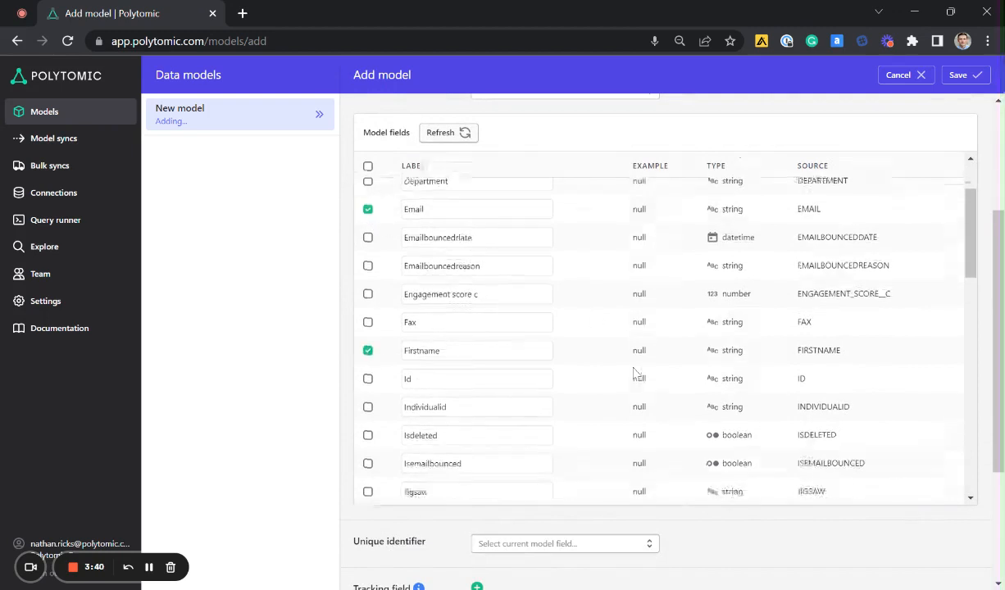
scroll(636, 374, "down", 8)
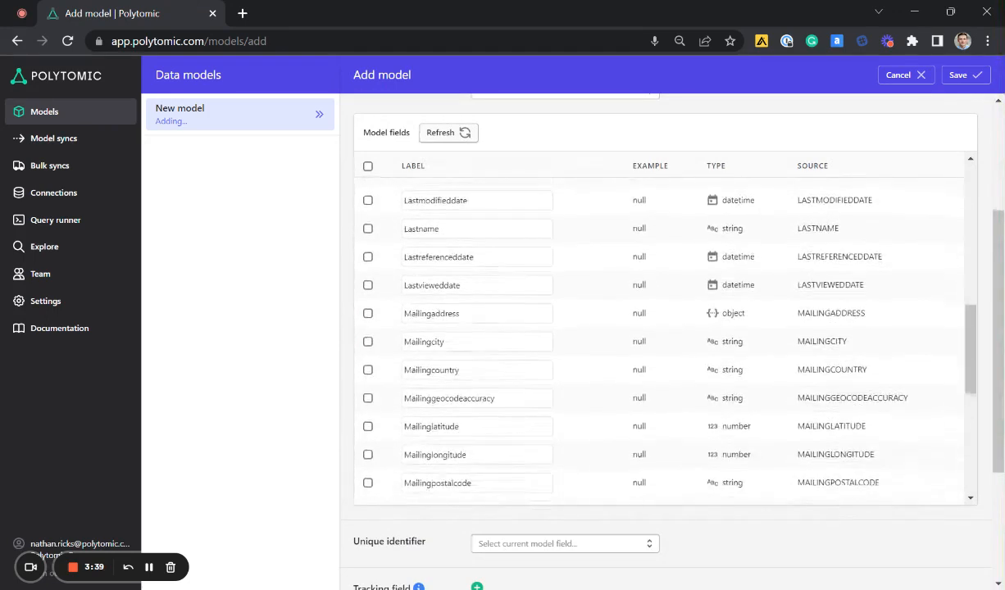
scroll(658, 340, "up", 1)
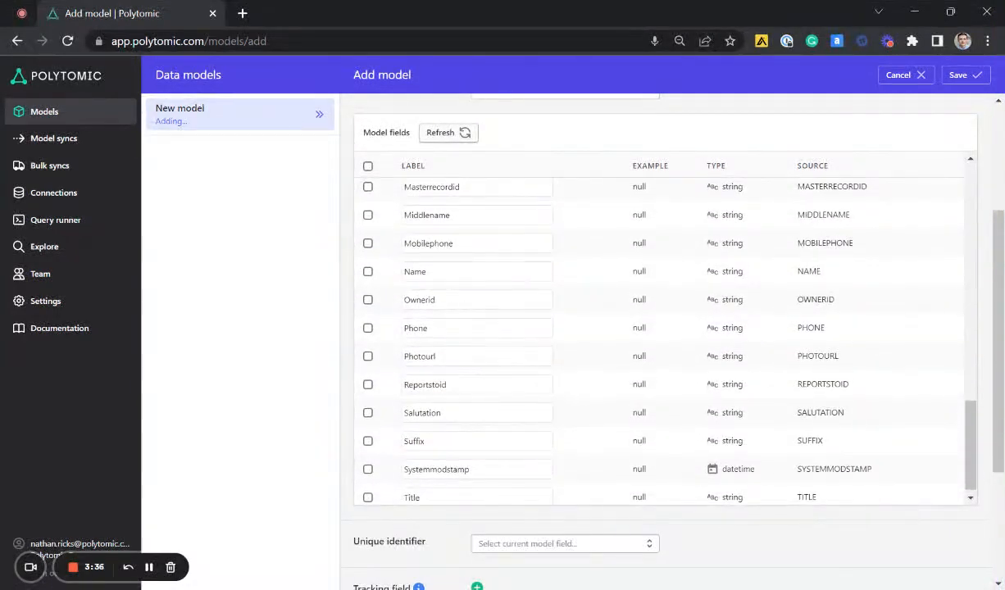
left_click(368, 329)
scroll(912, 523, "down", 2)
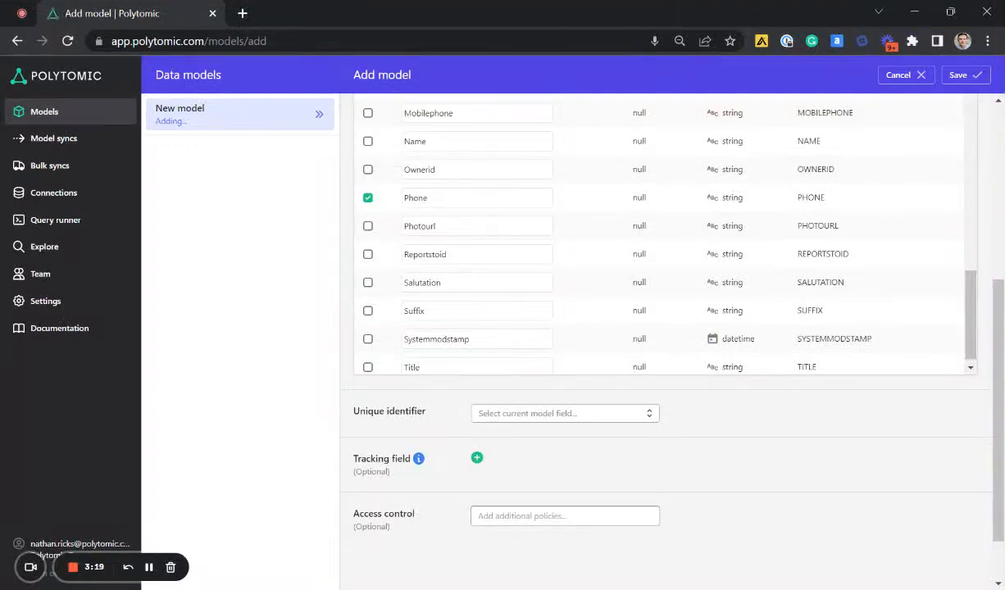
left_click(959, 79)
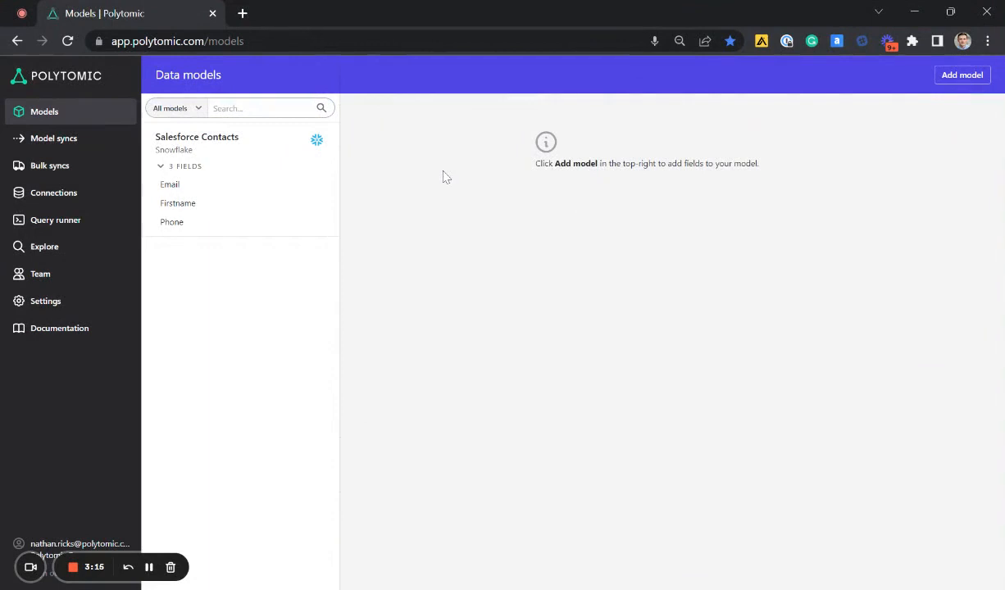
- Create a model sync with Marketo as the destination system and Leads as the target
left_click(102, 150)
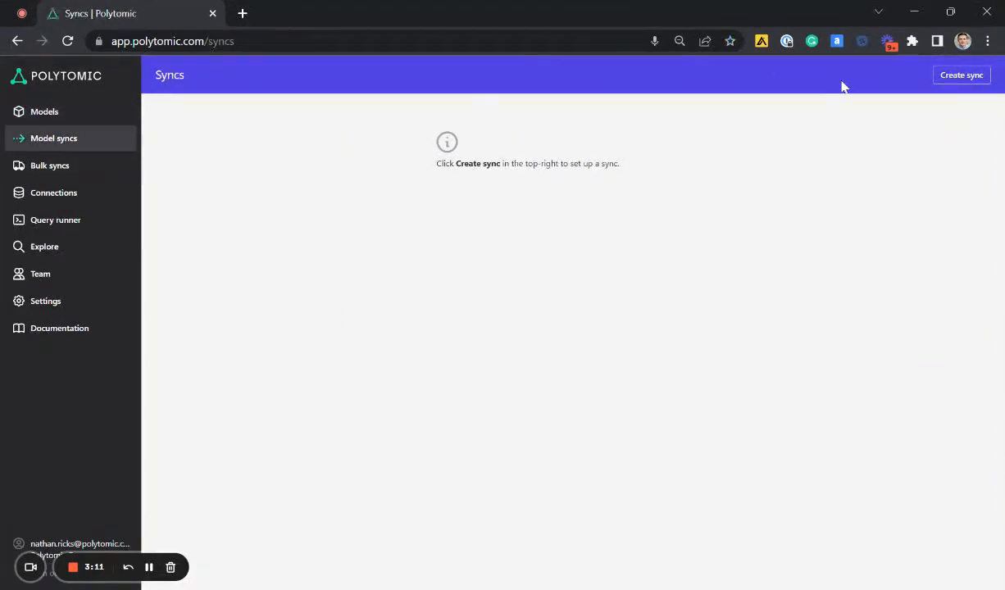
left_click(953, 82)
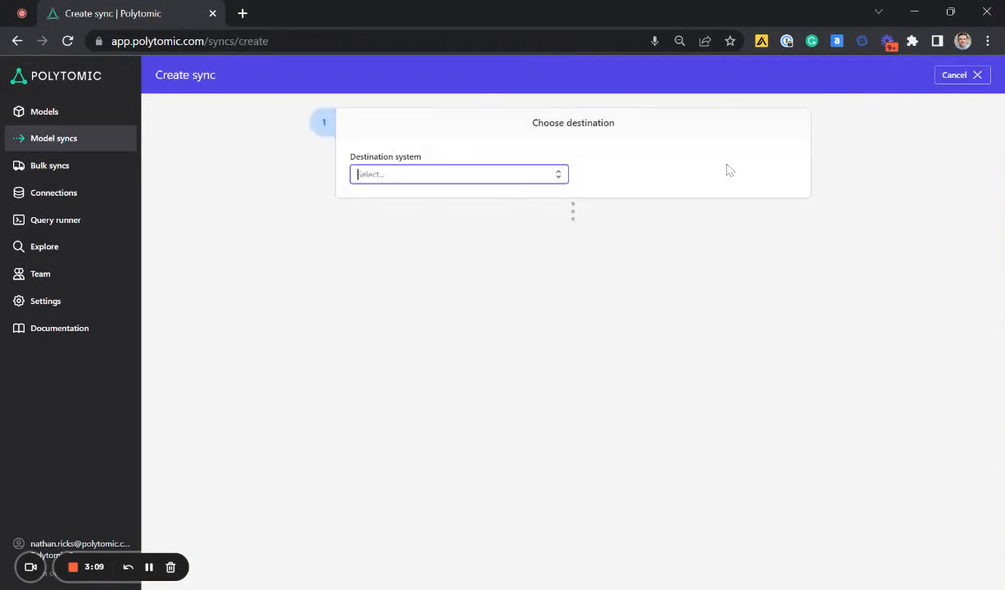
left_click(455, 178)
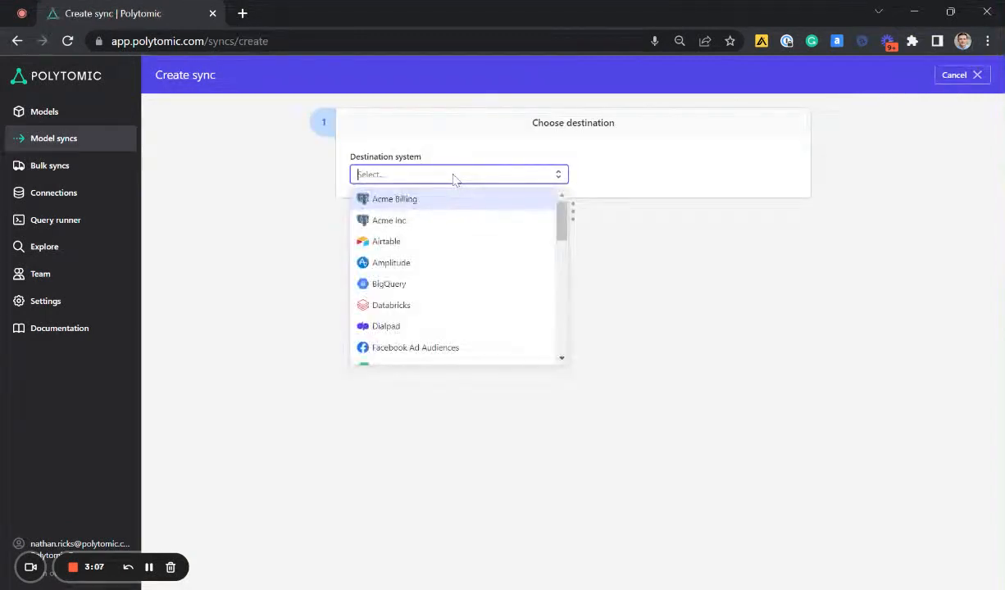
type("mar")
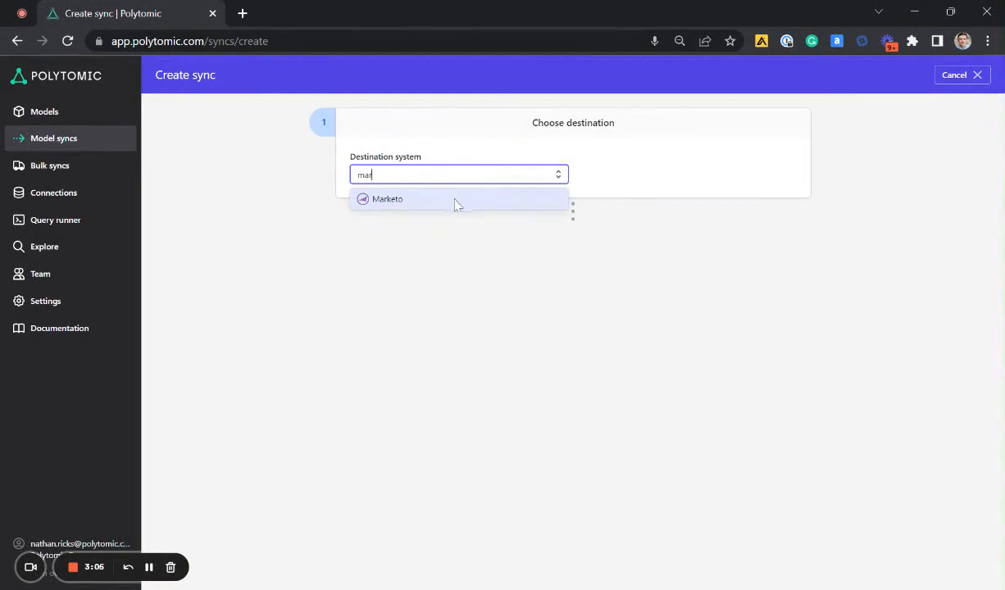
left_click(440, 199)
left_click(627, 189)
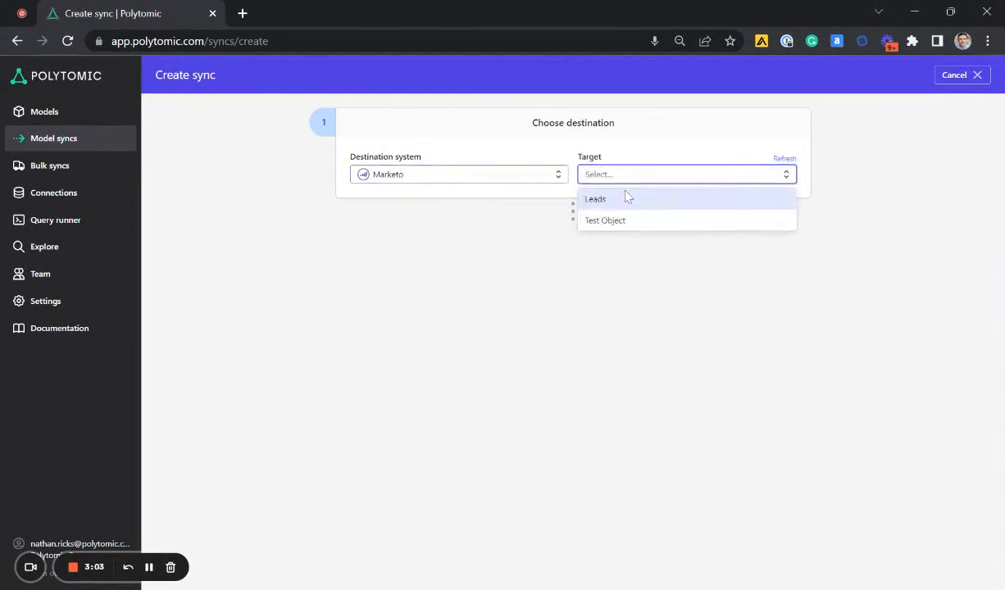
left_click(628, 203)
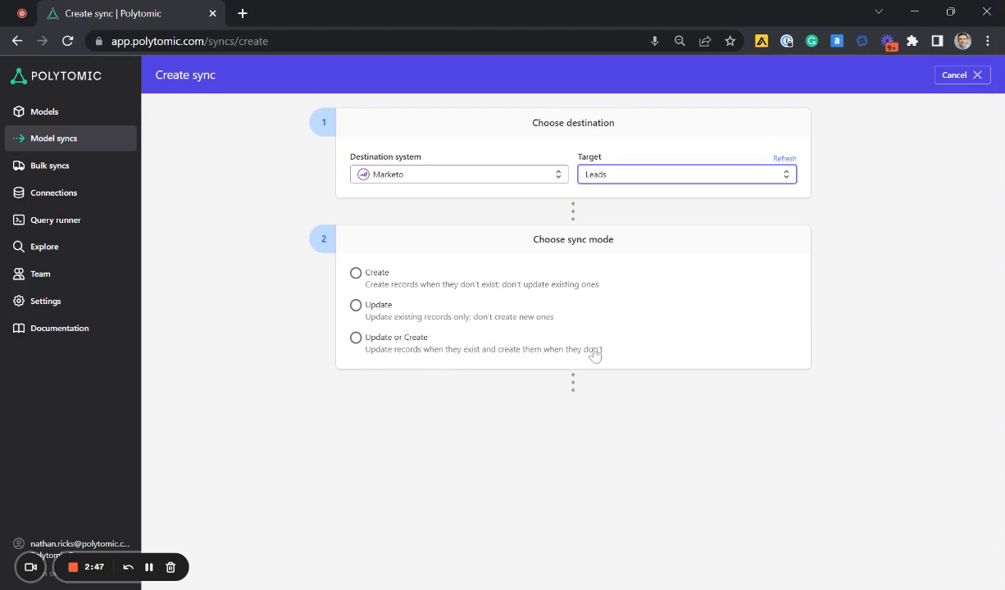
- Set the sync mode to Update or Create and use the model's Email field for the identity mapping
left_click(406, 345)
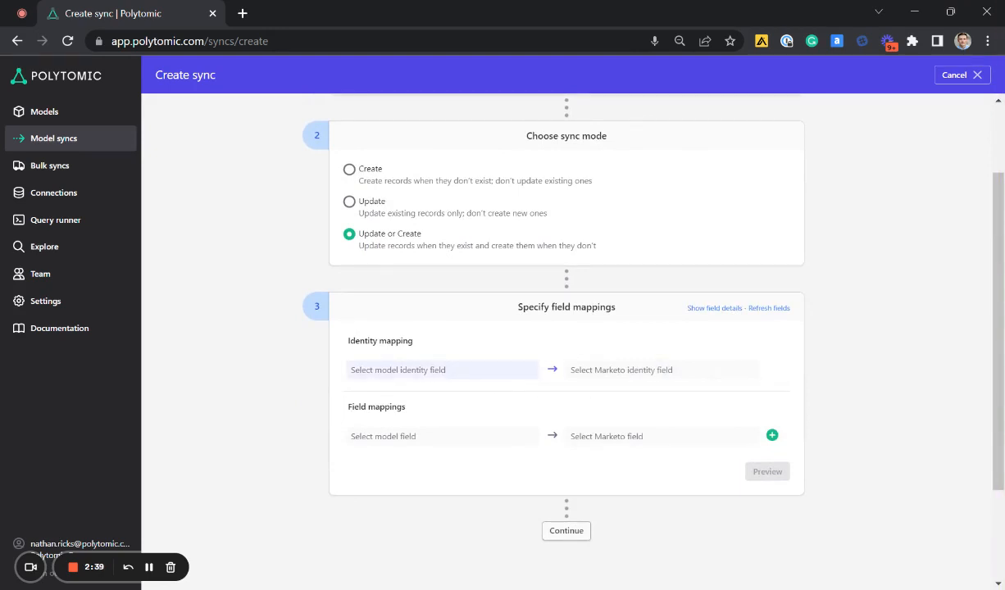
left_click(492, 370)
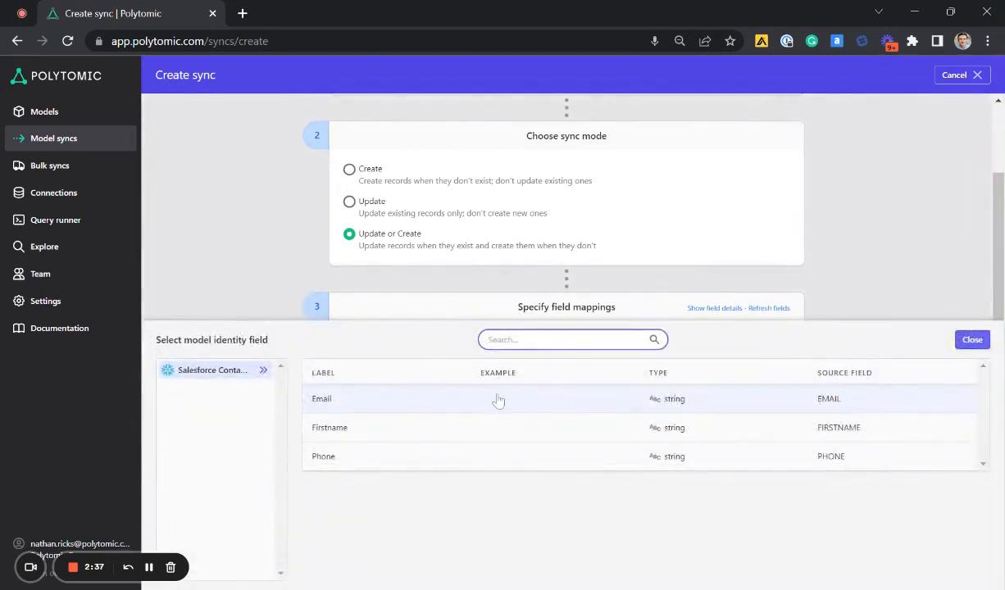
left_click(497, 400)
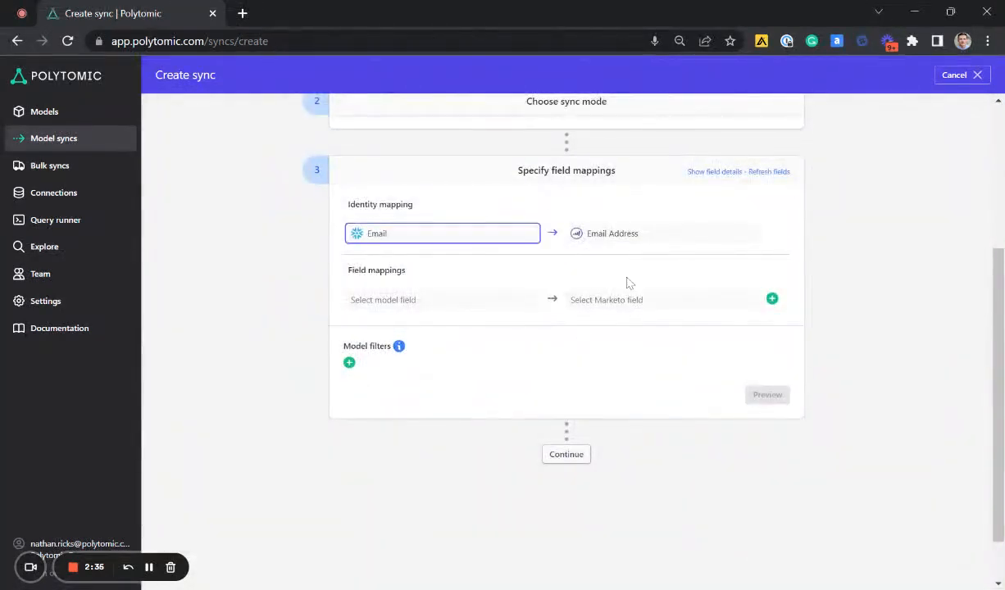
- Map the Firstname and Phone model fields to Marketo's First Name and Phone Number, and remove the empty mapping row
left_click(464, 302)
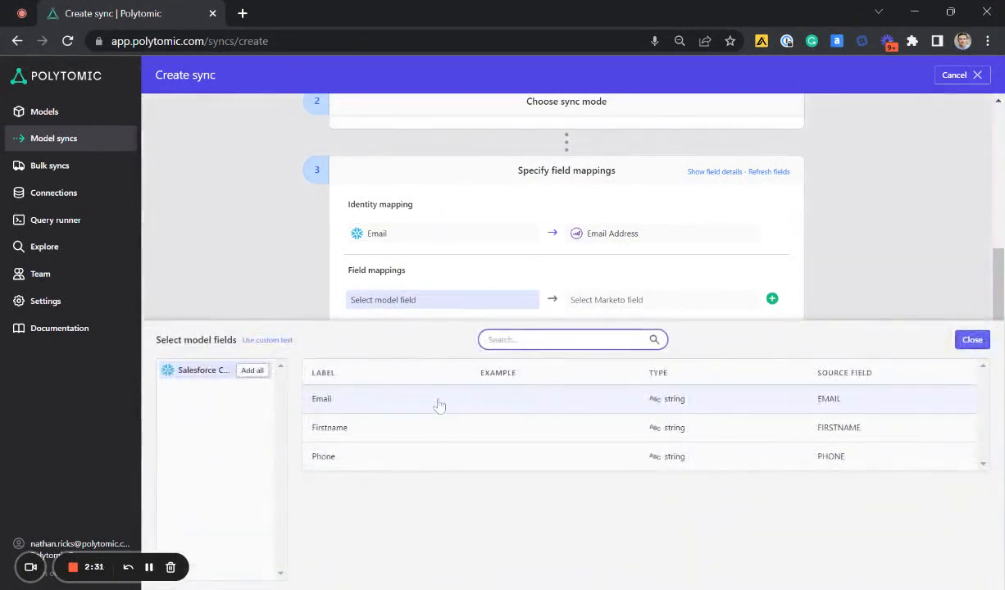
left_click(438, 428)
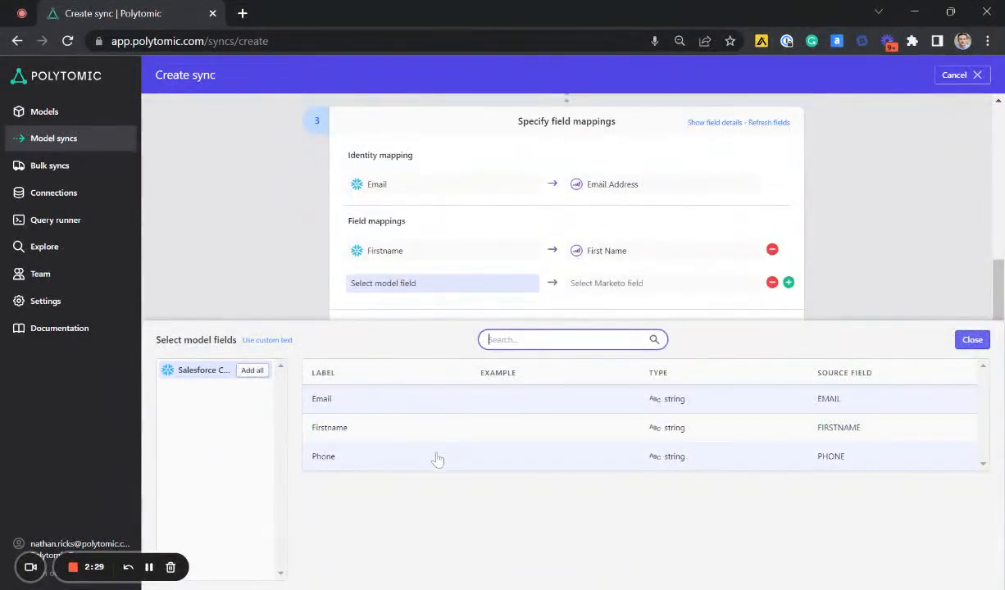
left_click(438, 458)
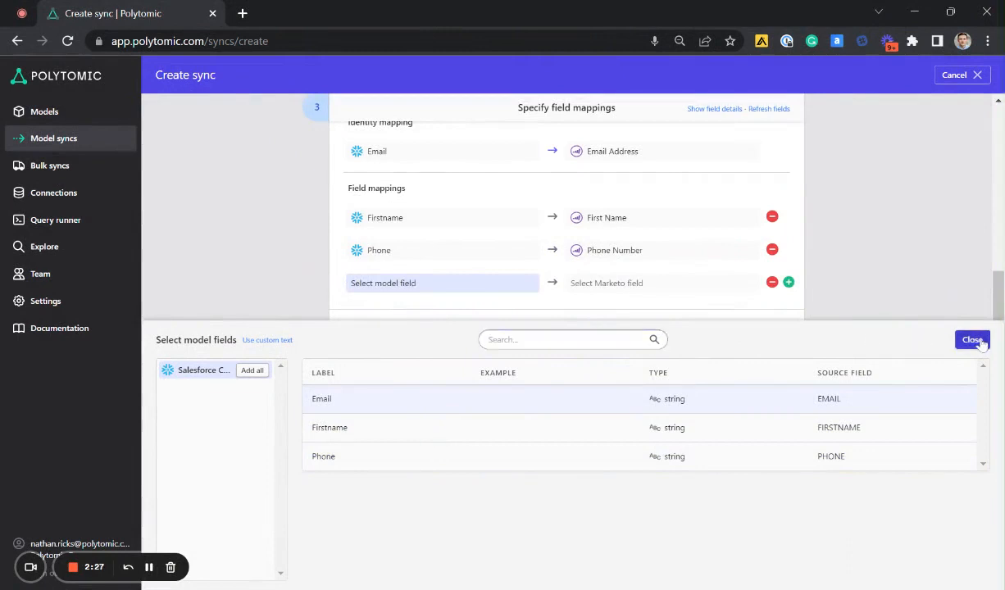
left_click(975, 339)
left_click(772, 284)
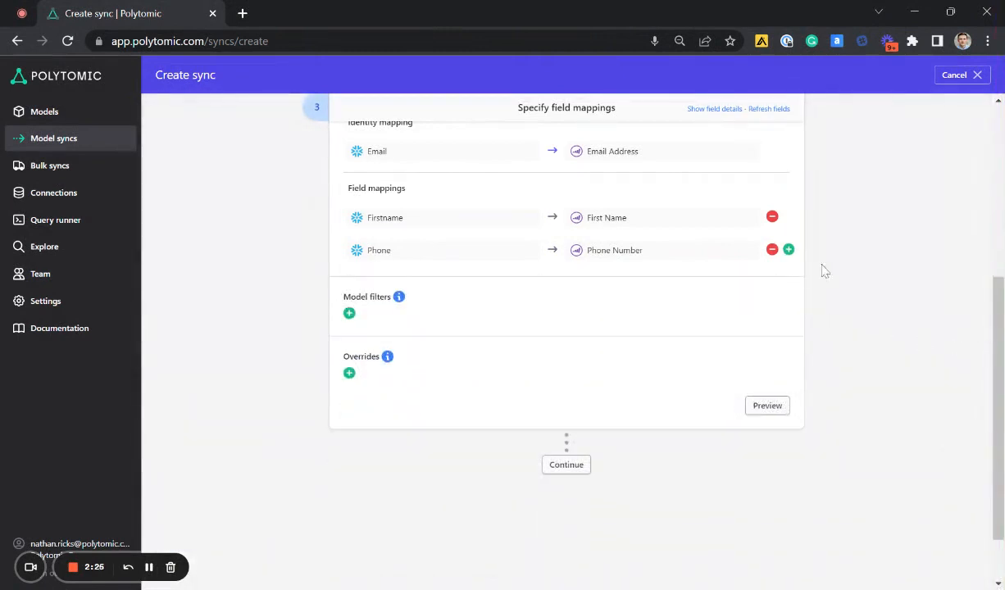
- Accept the field mappings without model filters or overrides, and set the sync schedule's frequency to Continuous
scroll(844, 272, "up", 1)
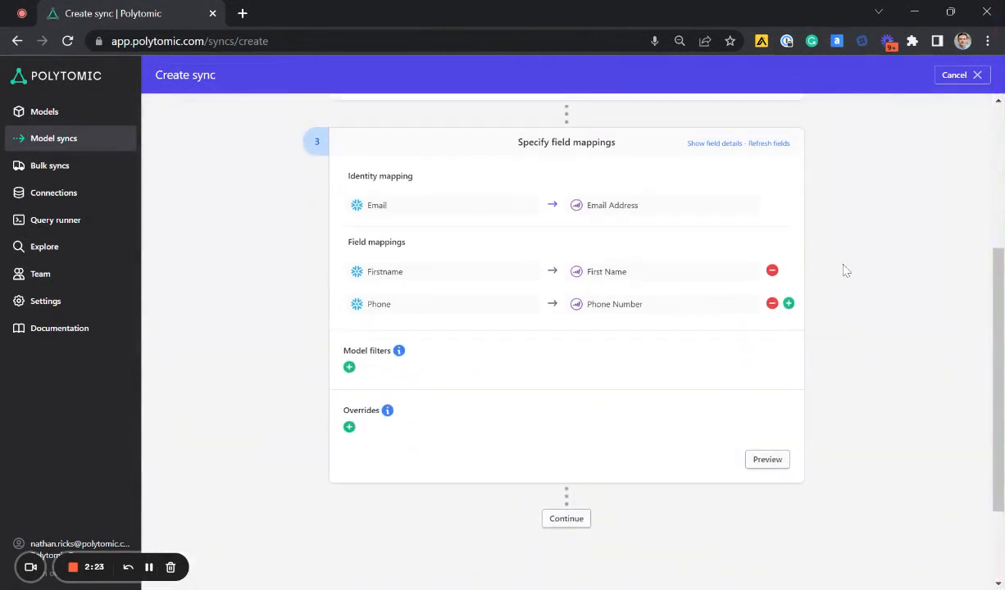
scroll(633, 390, "down", 1)
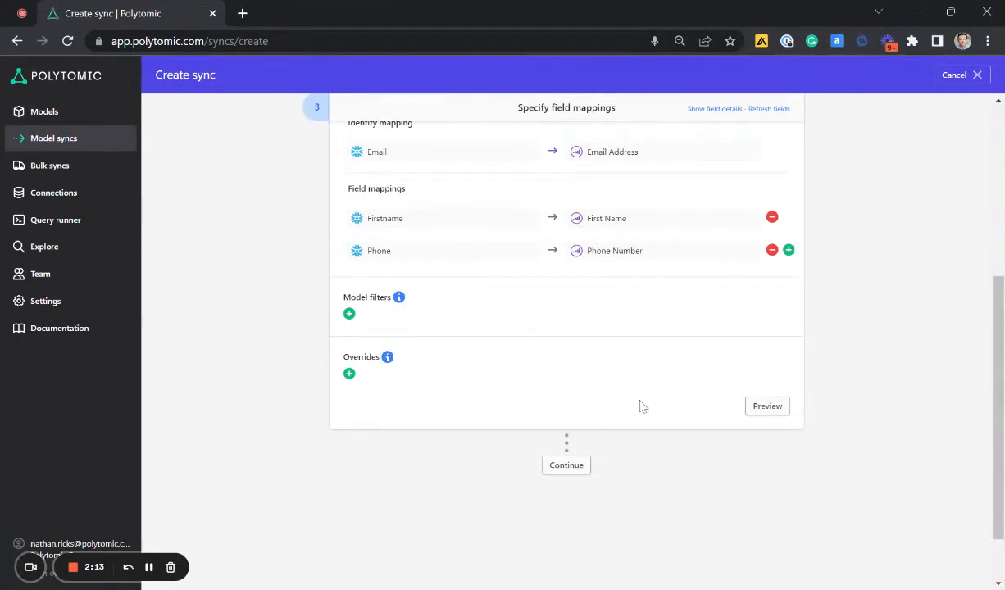
scroll(648, 417, "down", 1)
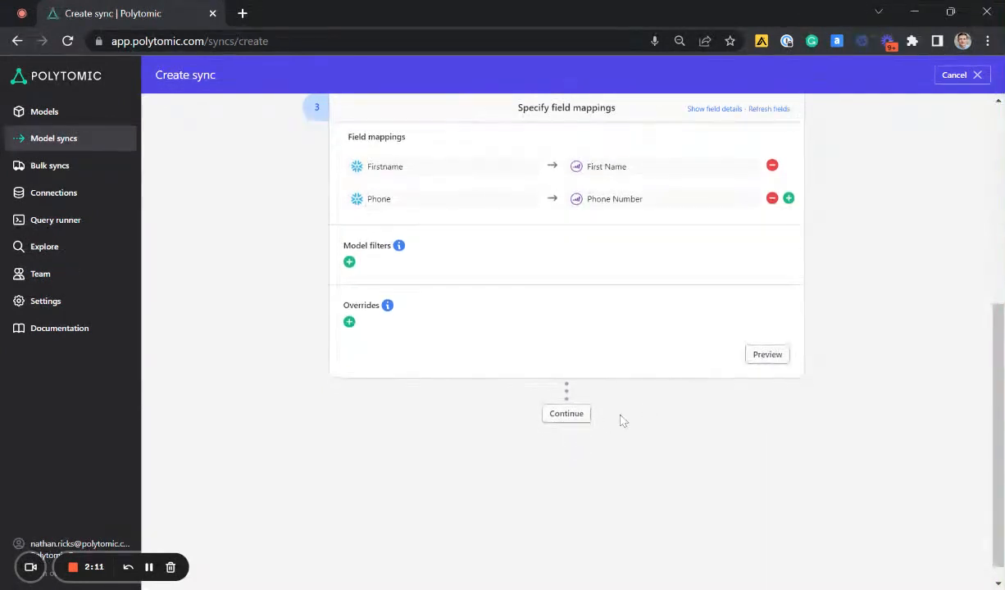
left_click(571, 419)
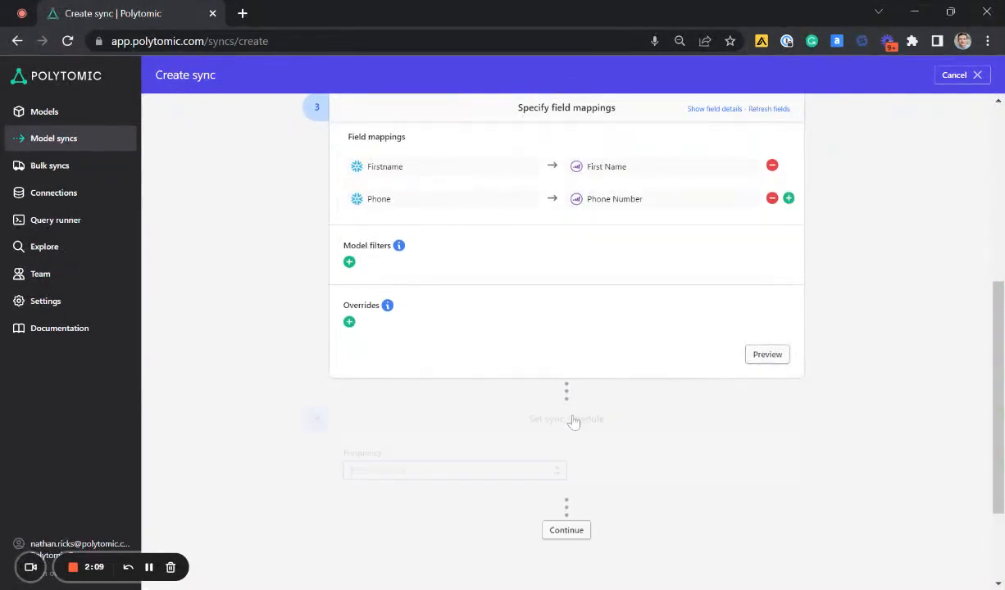
scroll(648, 404, "down", 1)
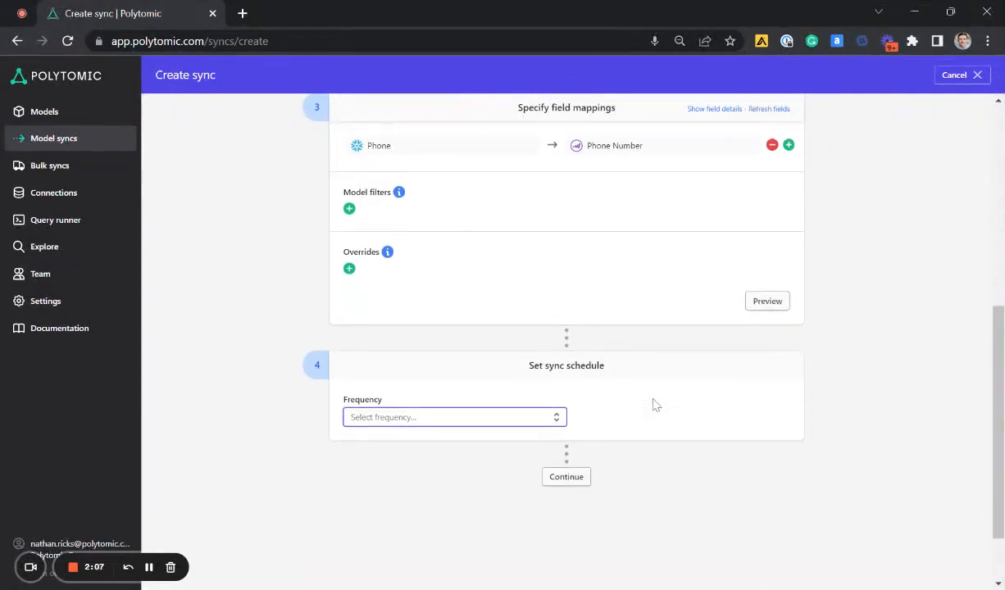
left_click(541, 417)
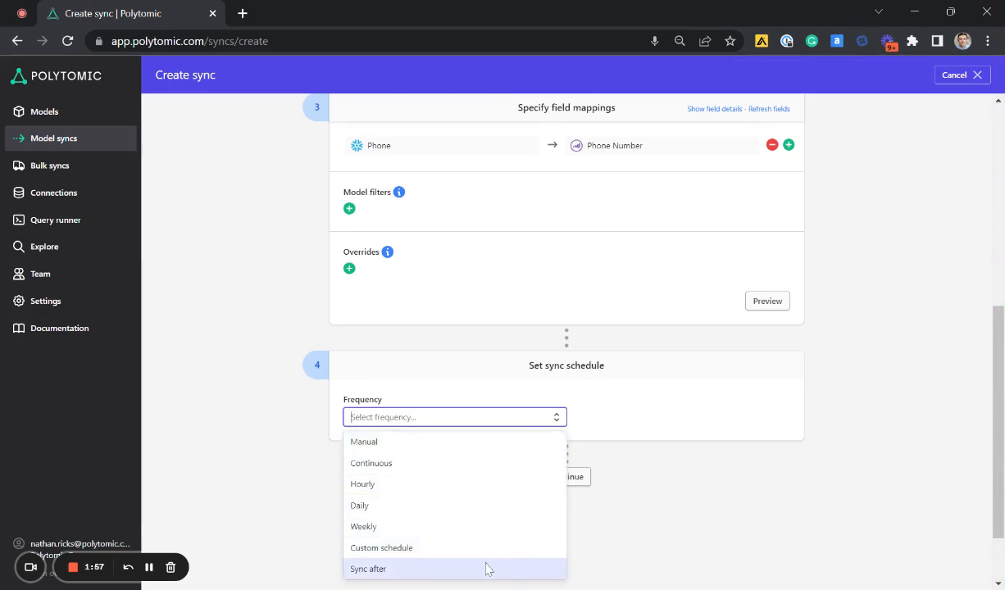
left_click(491, 467)
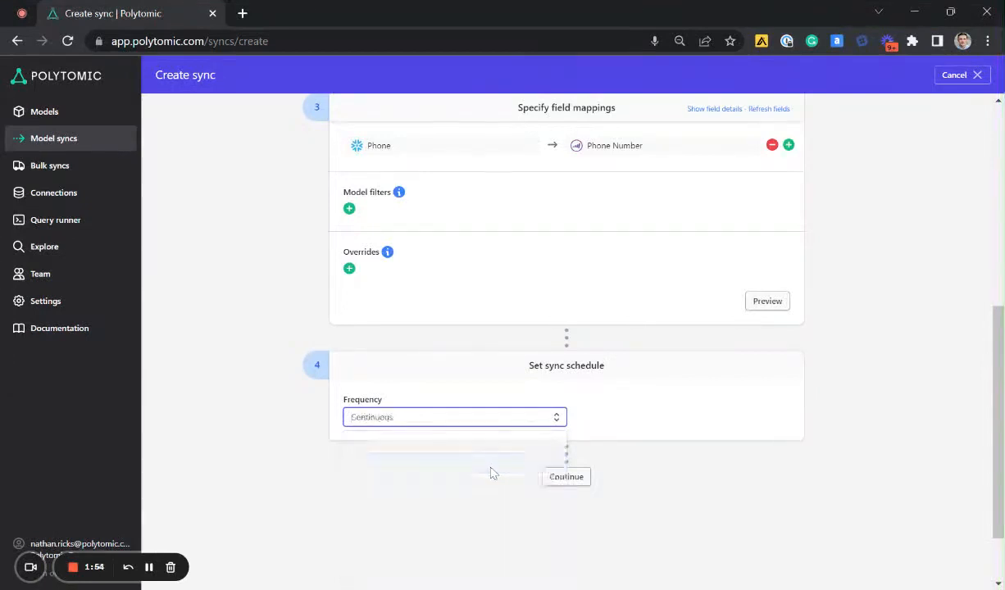
left_click(567, 477)
- Review the sync summary and save the Marketo Leads sync, then view the explanation of the test sync option
scroll(800, 419, "down", 3)
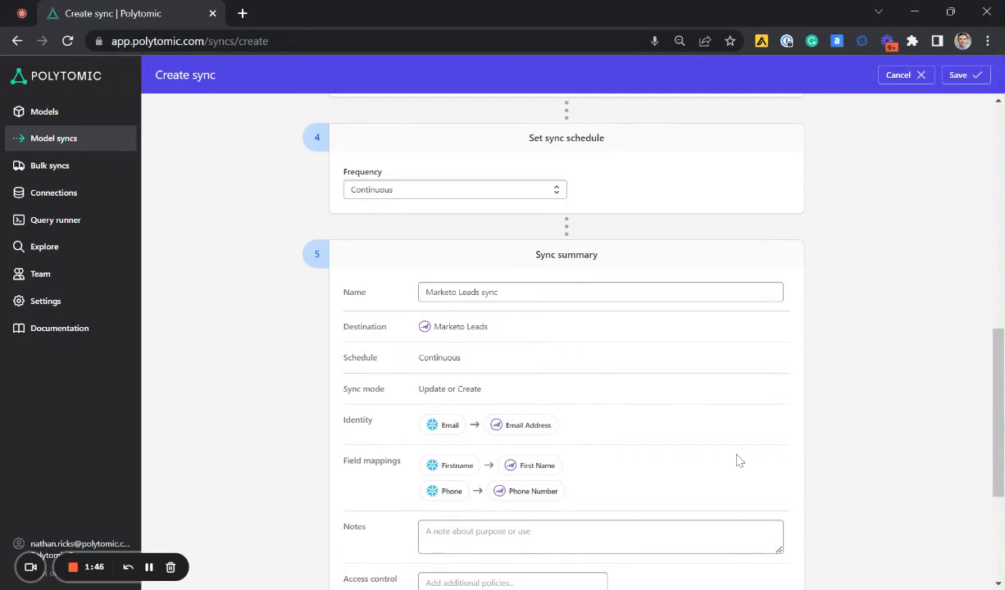
scroll(737, 460, "down", 1)
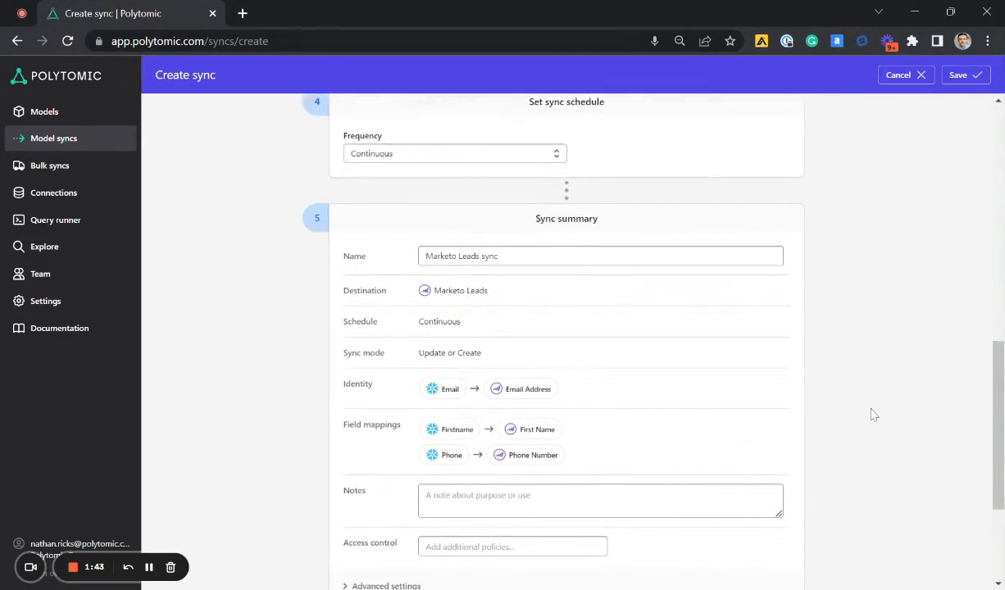
left_click(961, 75)
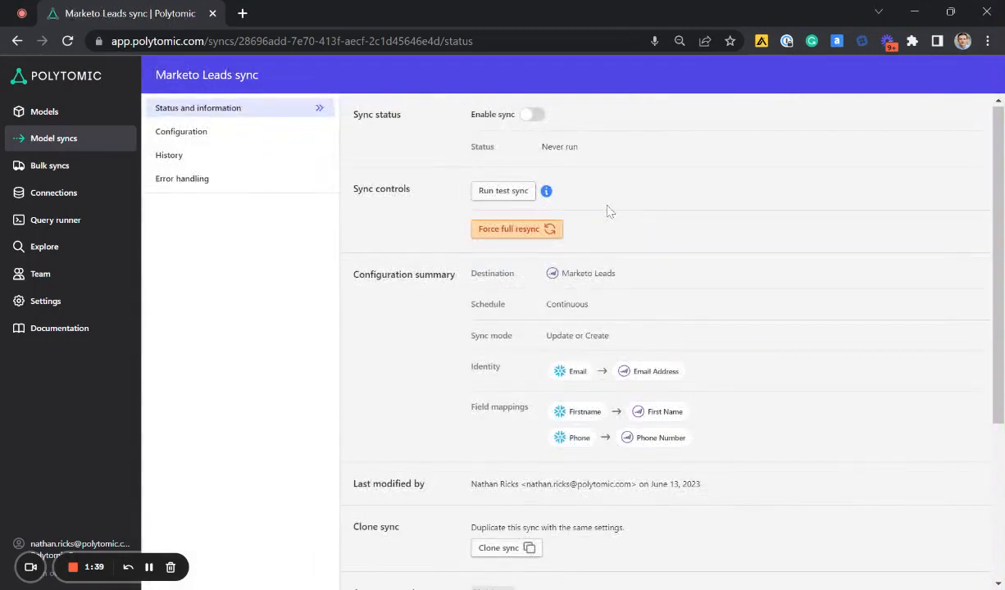
mouse_move(546, 193)
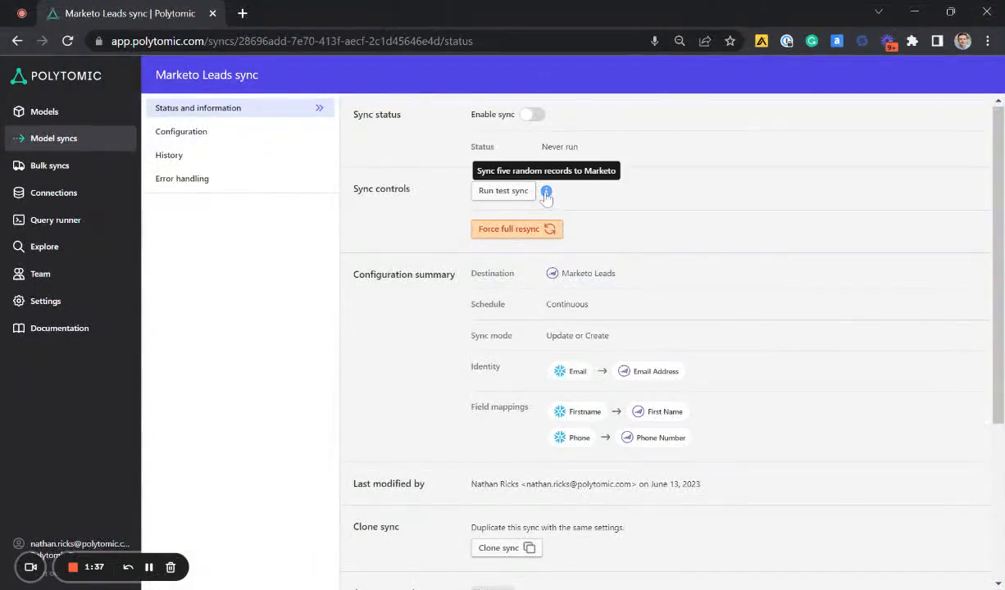